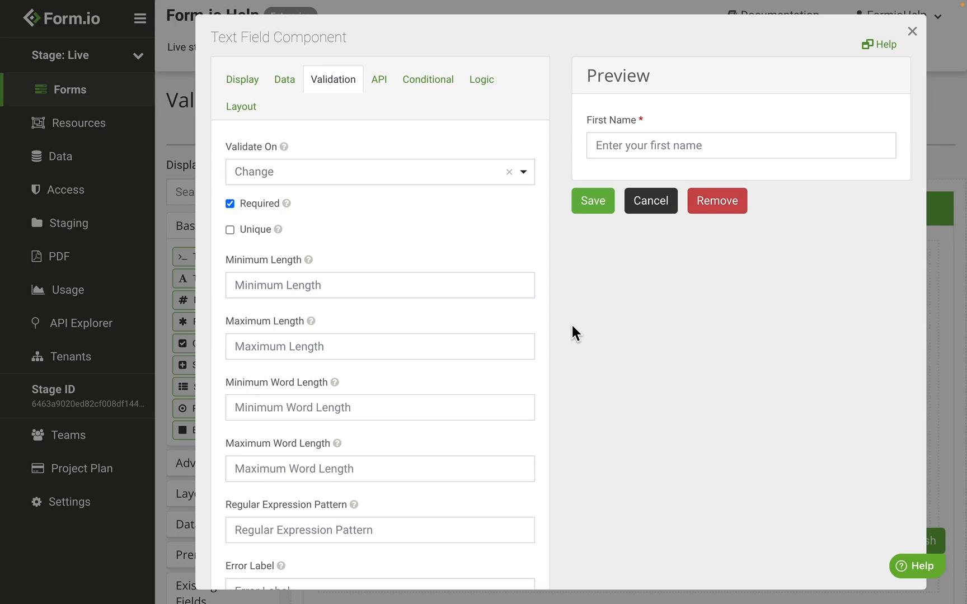
Discard the First Name field settings and bring up the Validation Example Form for filling in.
{"action": "left_click", "coordinate": [648, 205]}
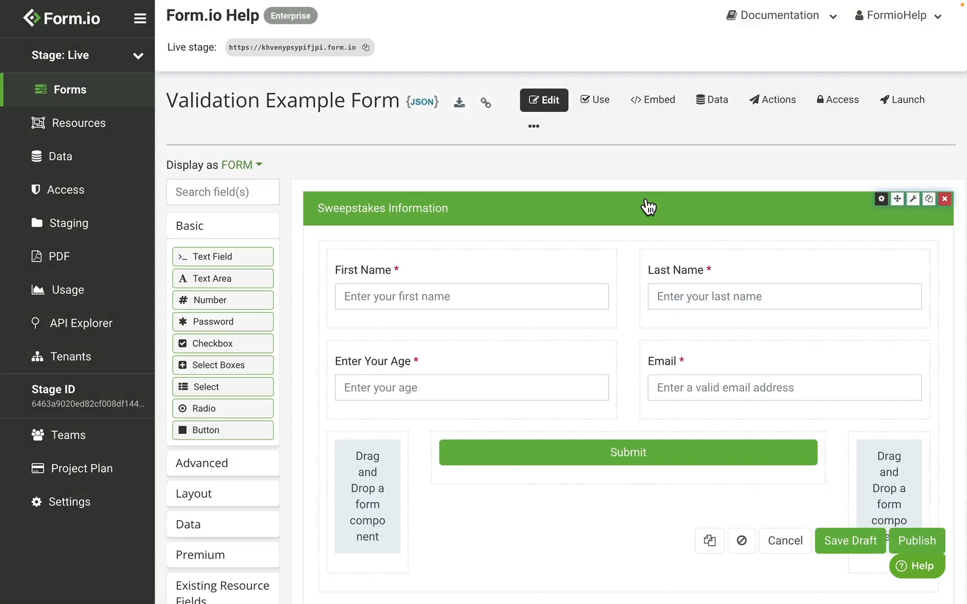
{"action": "left_click", "coordinate": [597, 103]}
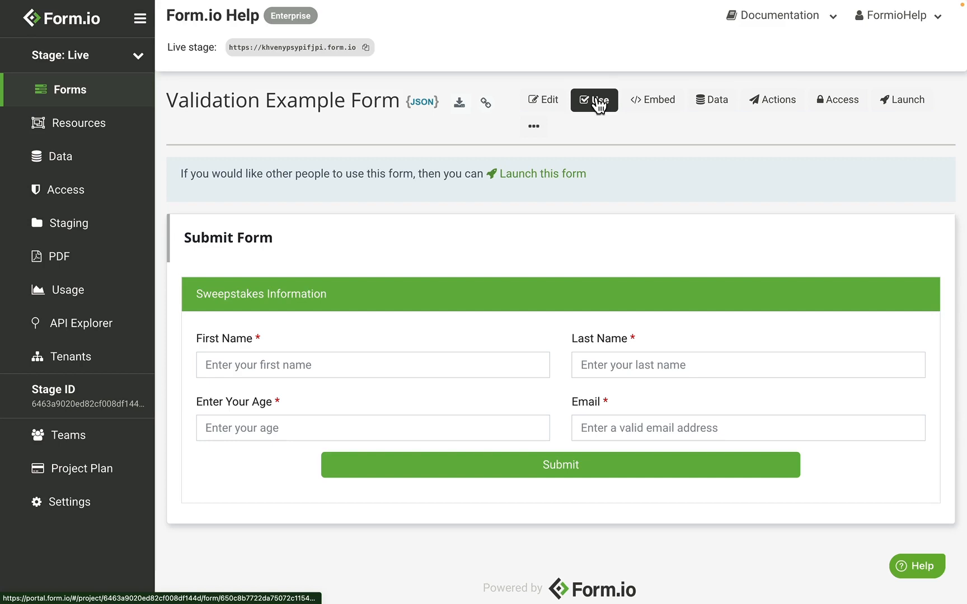
Enter an age of 15 and submit the otherwise empty form.
{"action": "left_click", "coordinate": [264, 425]}
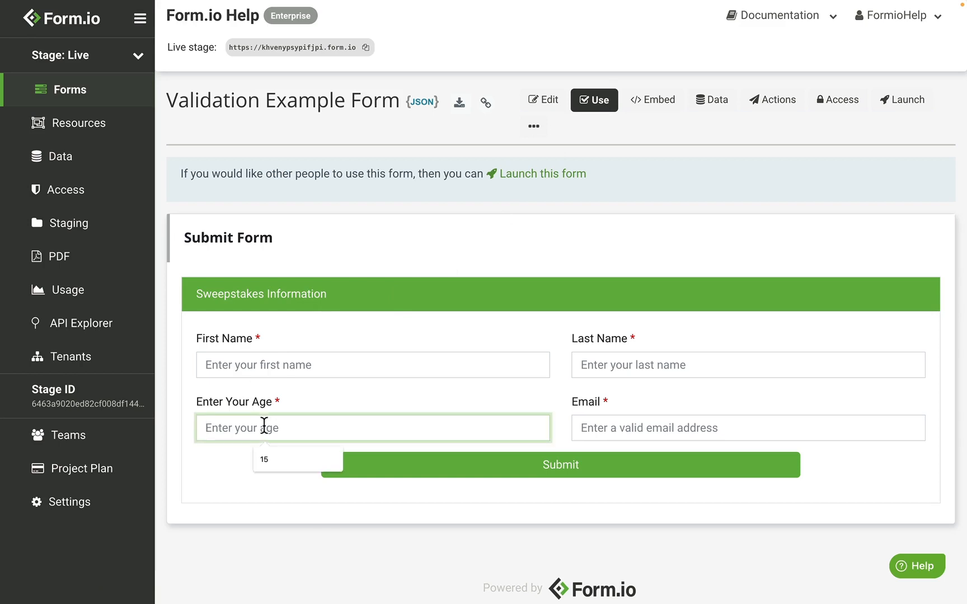
{"action": "type", "text": "15"}
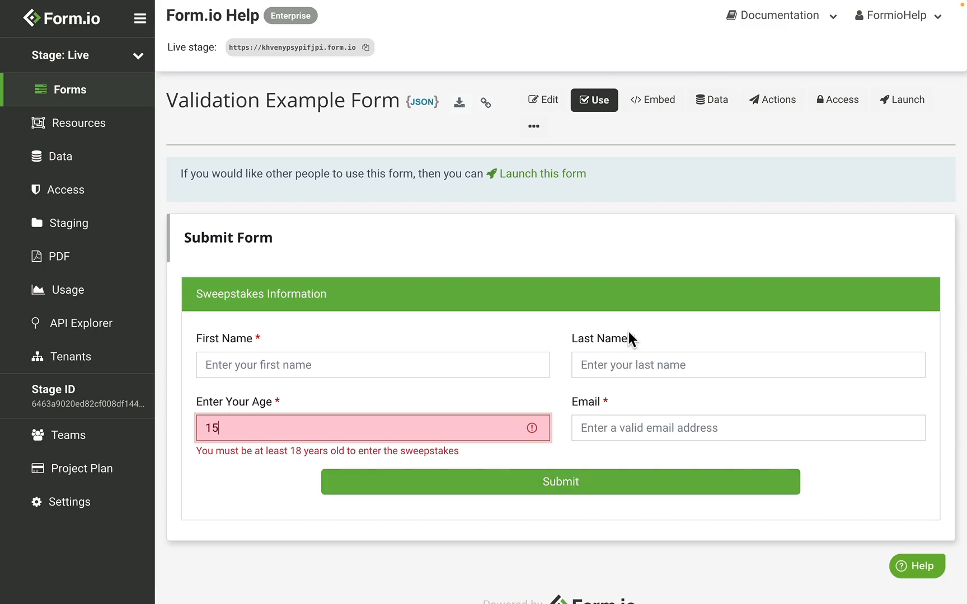
{"action": "left_click", "coordinate": [544, 491]}
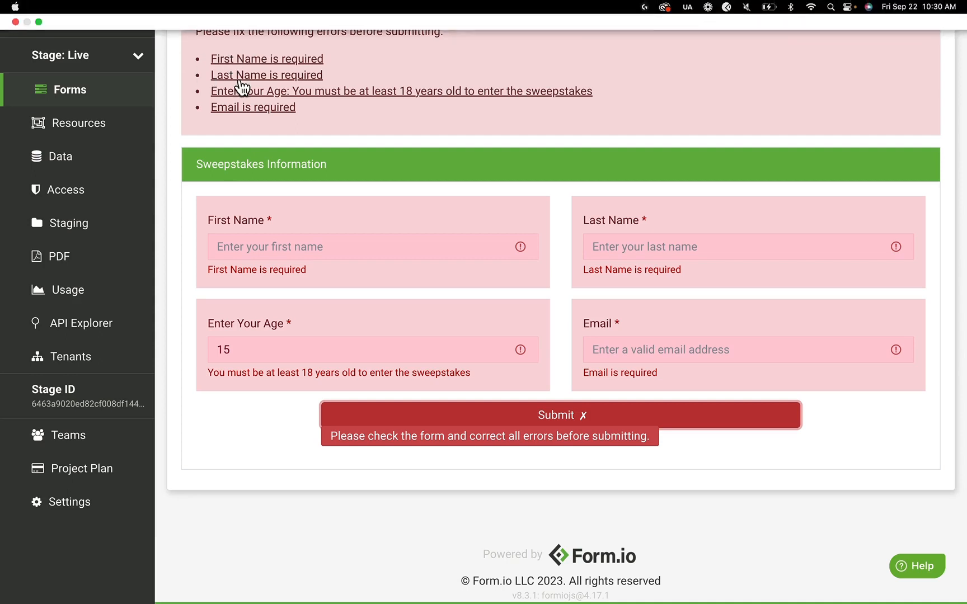
Jump from the error summary's 'First Name is required' link to the First Name field.
{"action": "left_click", "coordinate": [284, 62]}
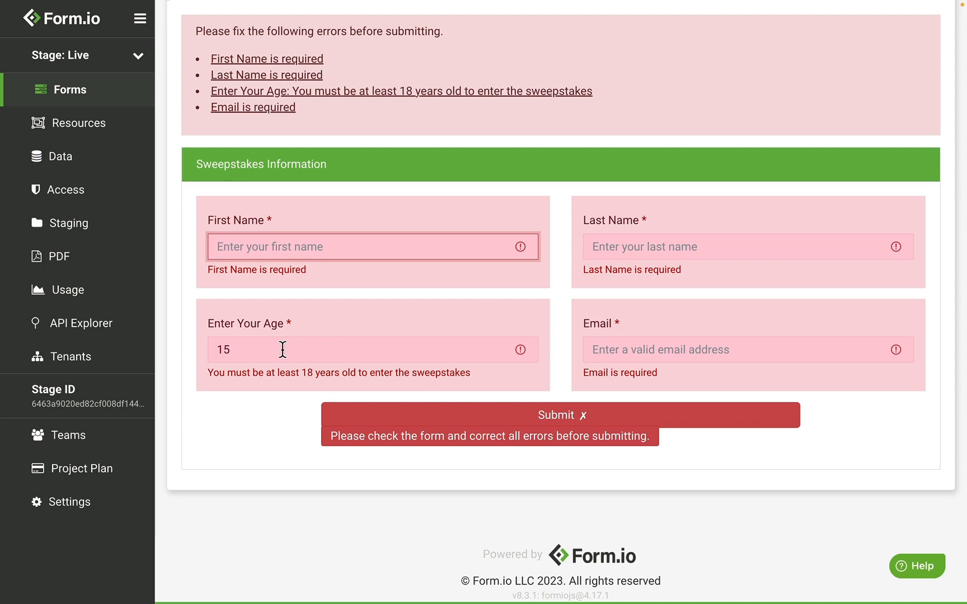
Change the age to 20, fill in first name, last name and a valid email, and resubmit.
{"action": "left_click_drag", "start_coordinate": [263, 345], "coordinate": [155, 352]}
{"action": "type", "text": "20"}
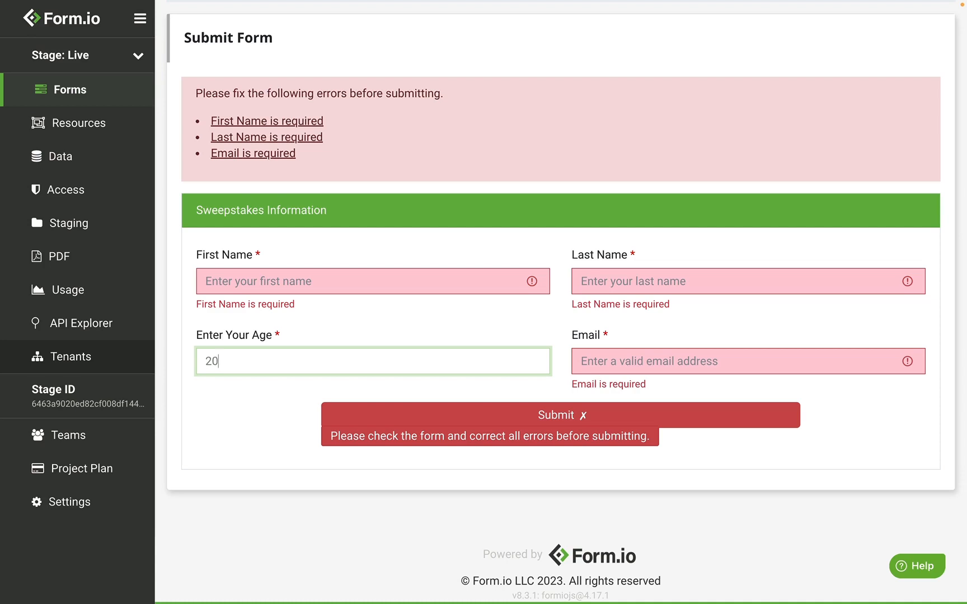
{"action": "left_click", "coordinate": [286, 282]}
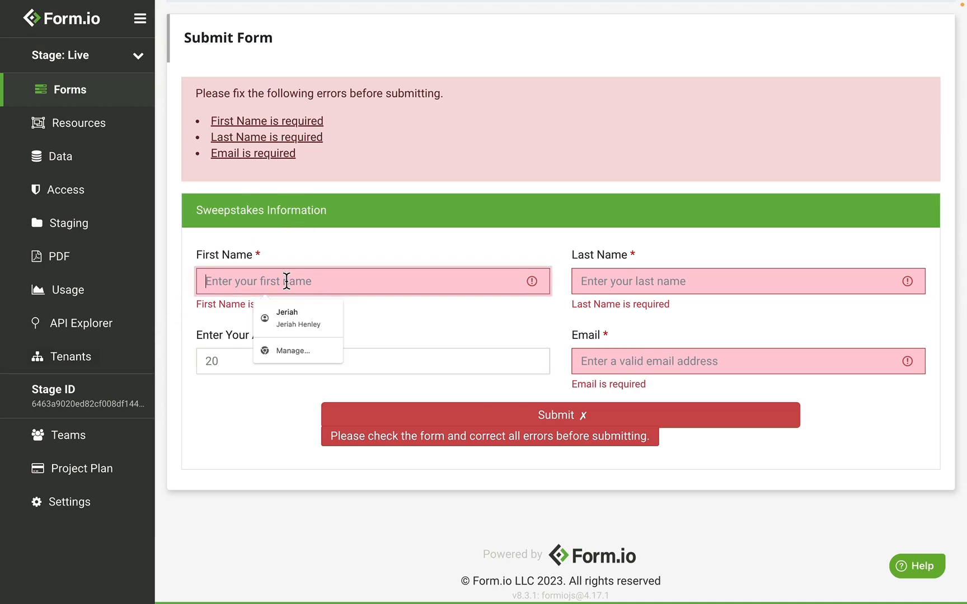
{"action": "type", "text": "Joe"}
{"action": "key", "text": "Tab"}
{"action": "type", "text": "S"}
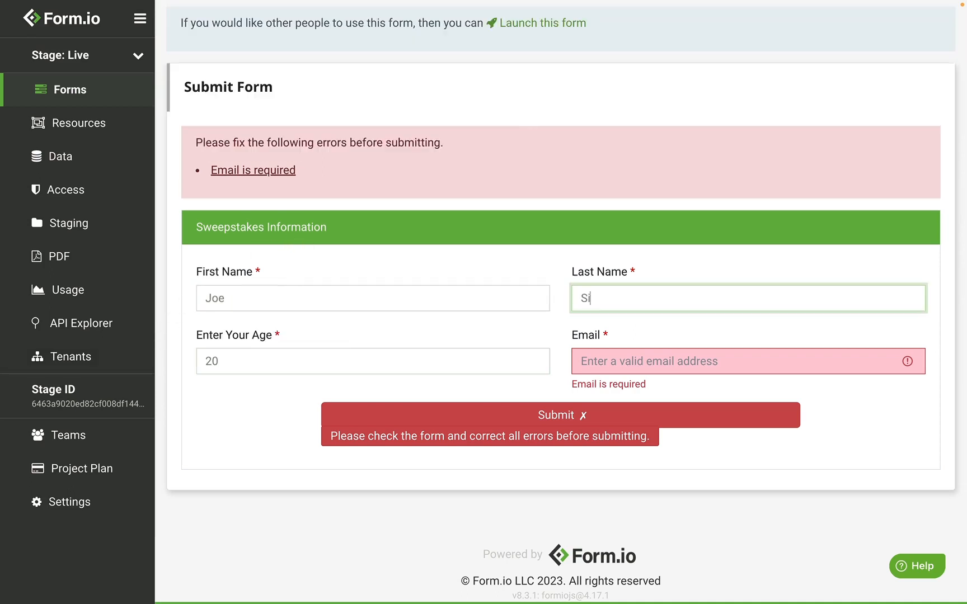
{"action": "type", "text": "mith"}
{"action": "left_click", "coordinate": [667, 363]}
{"action": "type", "text": "test@"}
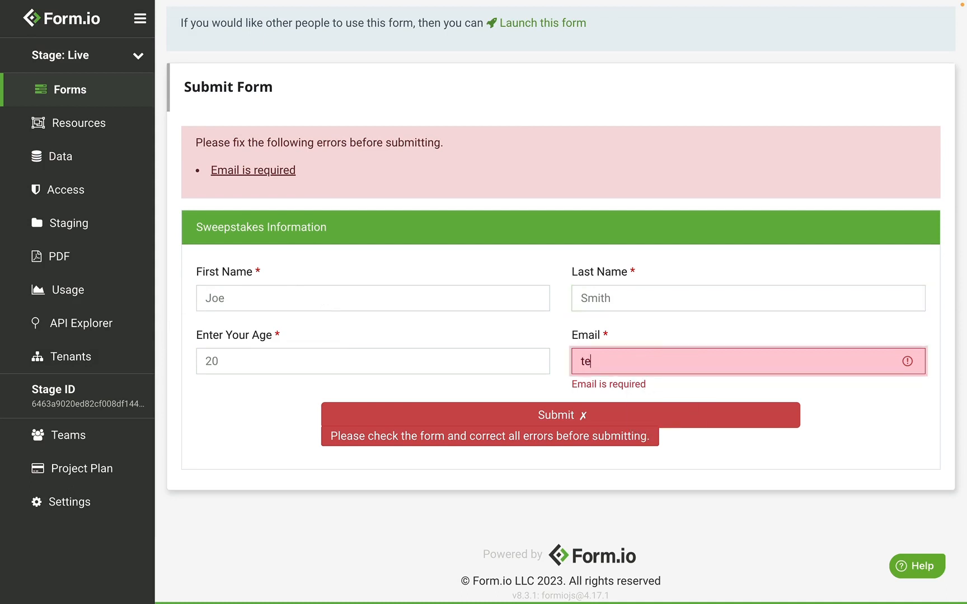
{"action": "type", "text": "example.com"}
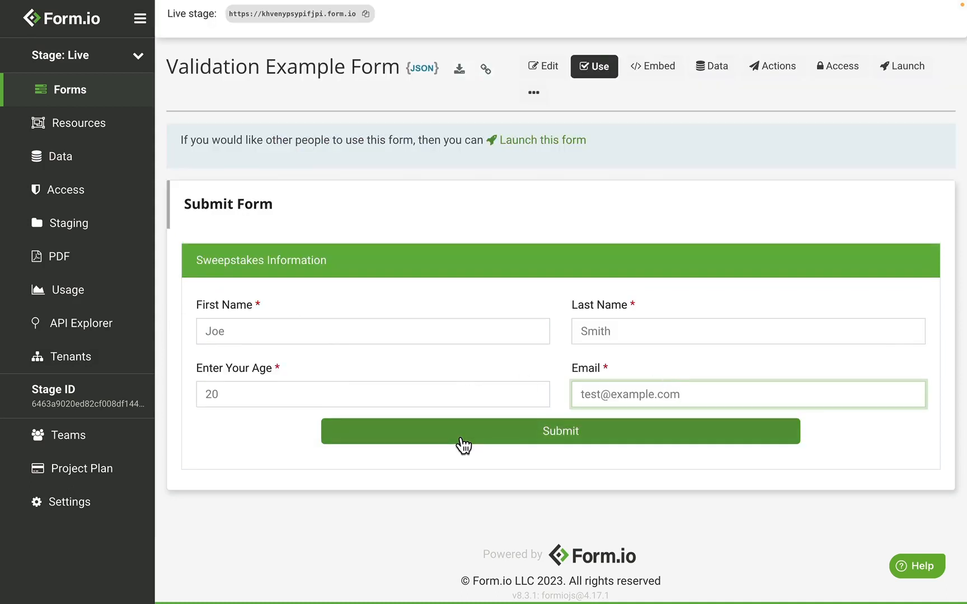
{"action": "left_click", "coordinate": [461, 440]}
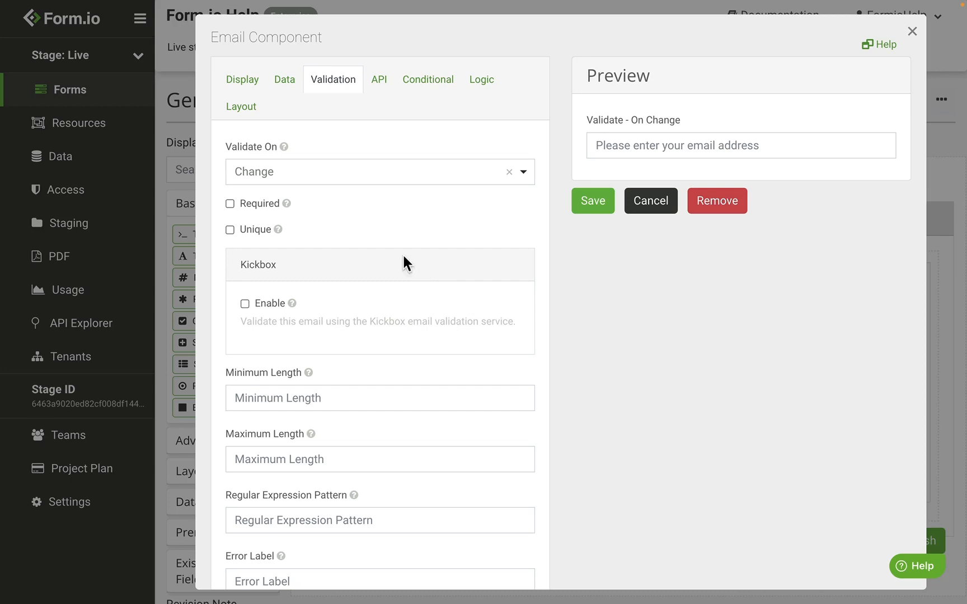
Set the email field's Validate On option to Blur.
{"action": "left_click", "coordinate": [295, 186]}
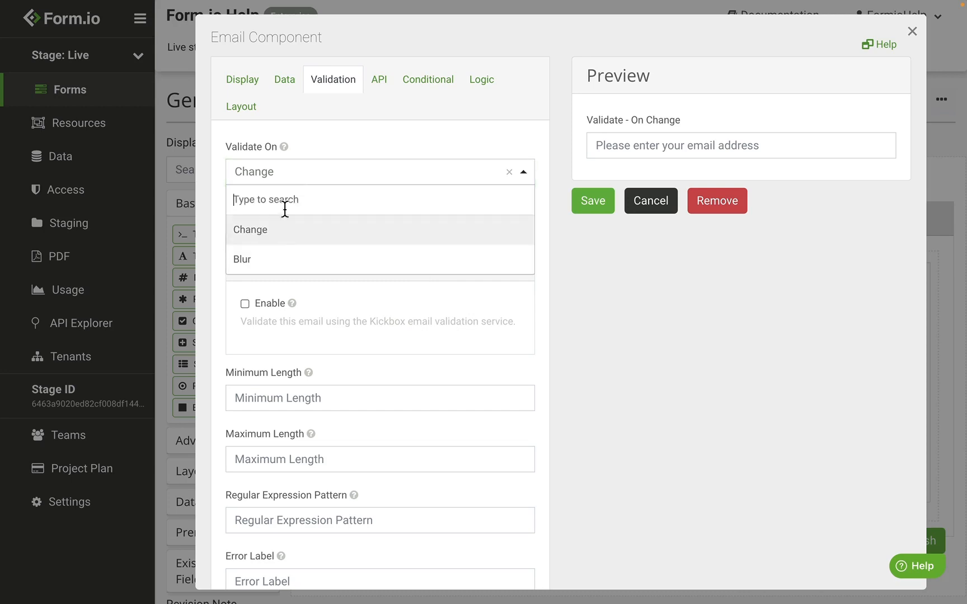
{"action": "left_click", "coordinate": [272, 262]}
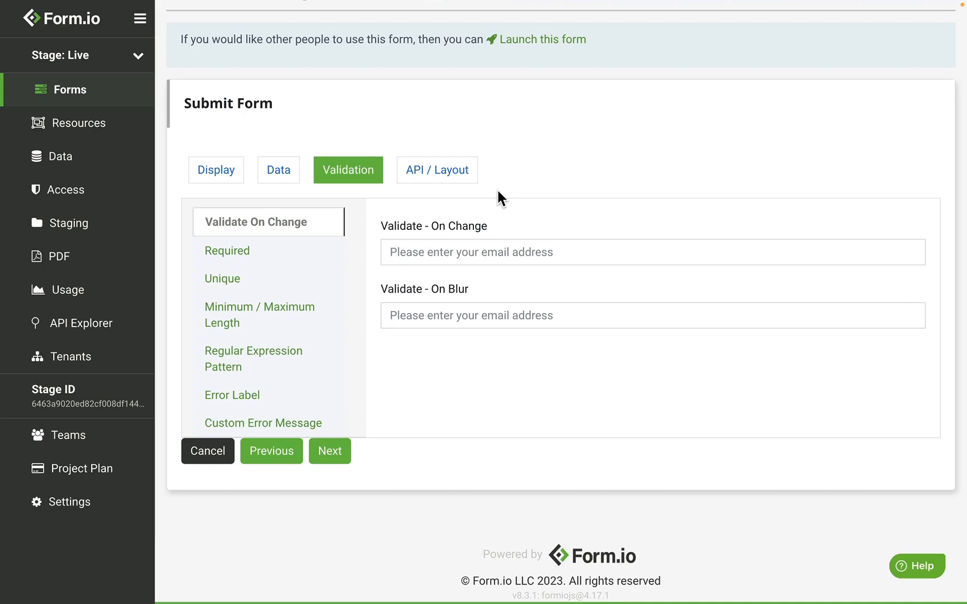
Type a full email into On Change, then 'test' into On Blur, leave it, and complete the address.
{"action": "left_click", "coordinate": [453, 250]}
{"action": "type", "text": "t"}
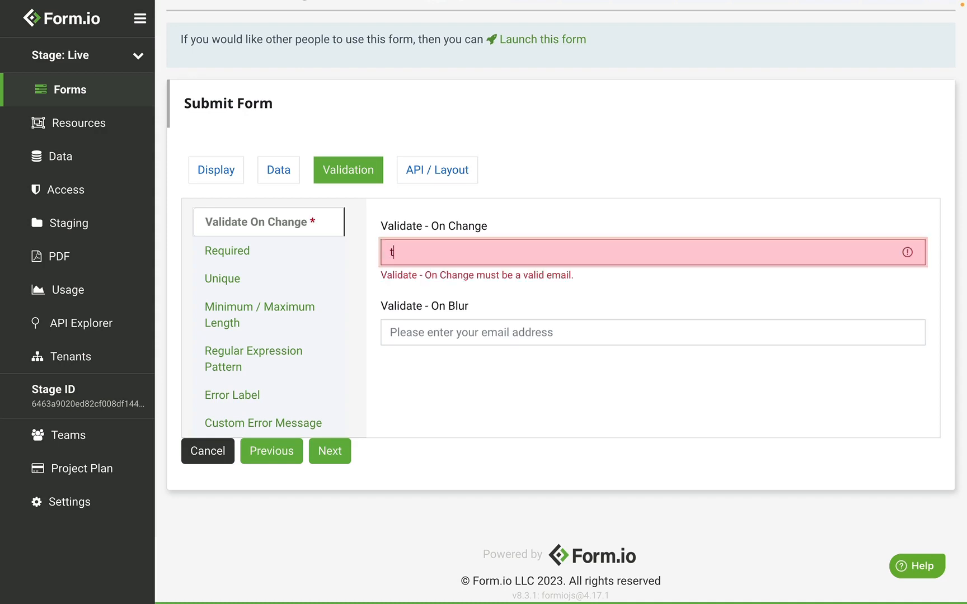
{"action": "type", "text": "est@example.com"}
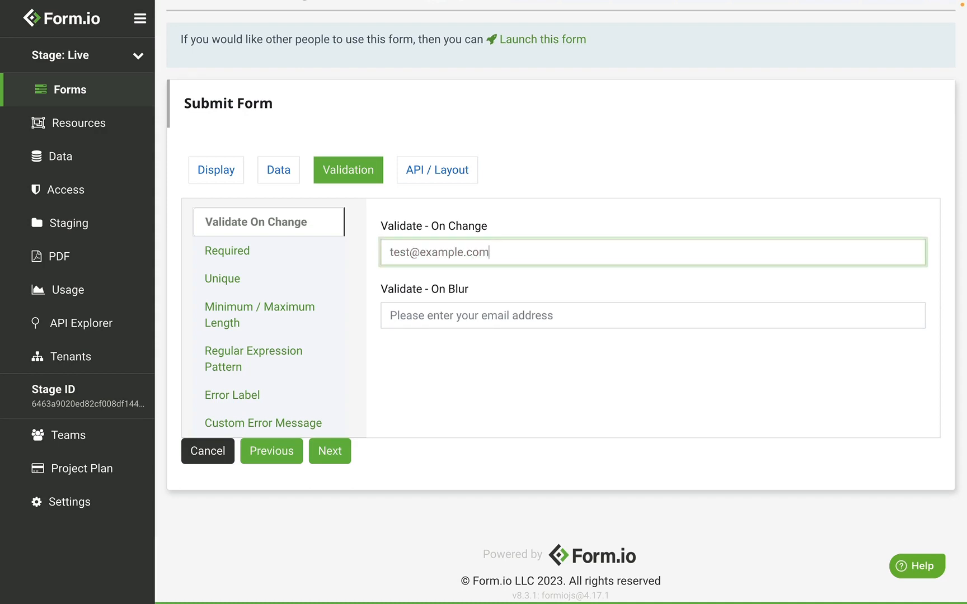
{"action": "left_click", "coordinate": [451, 318]}
{"action": "type", "text": "test"}
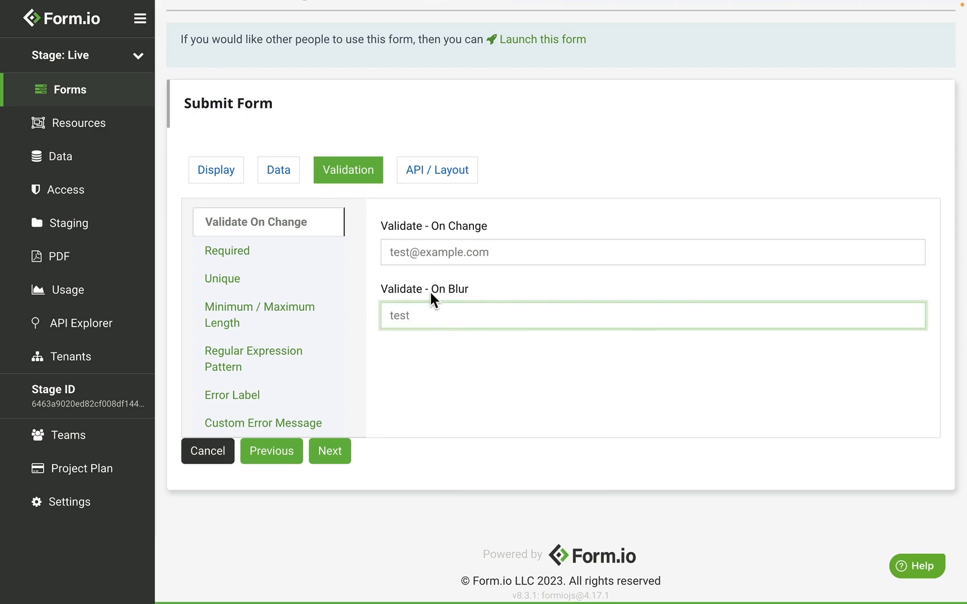
{"action": "left_click", "coordinate": [515, 274]}
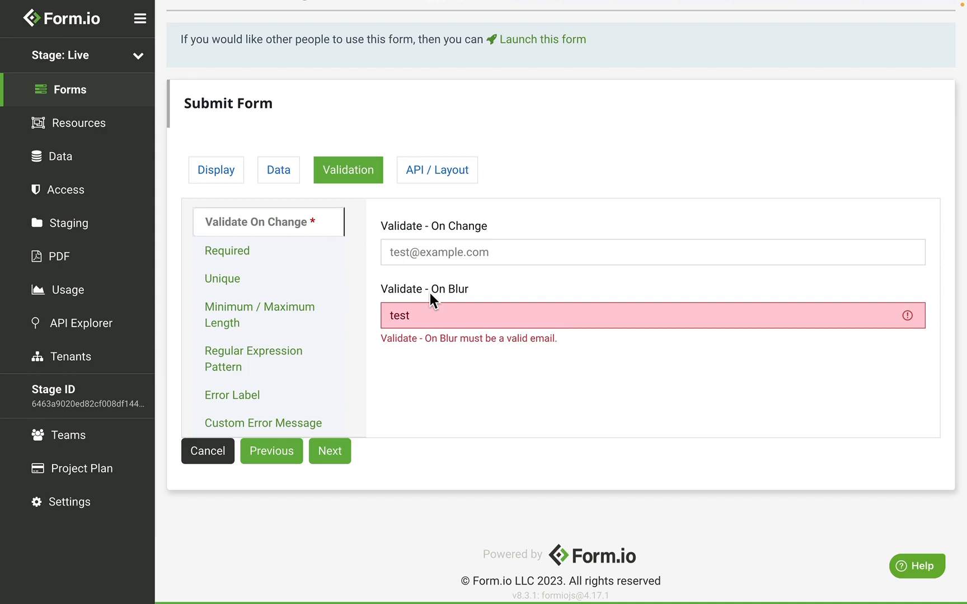
{"action": "left_click", "coordinate": [431, 312]}
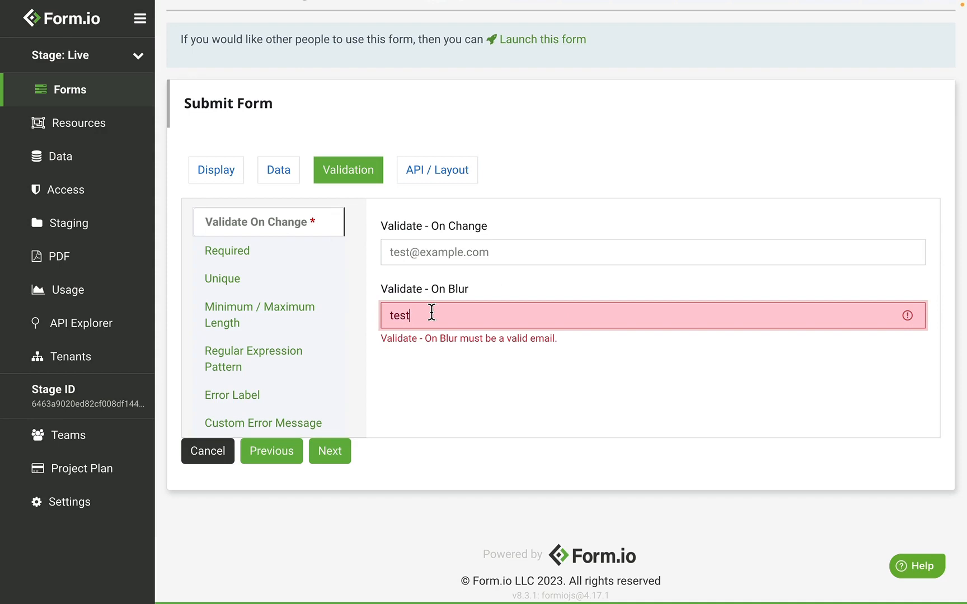
{"action": "type", "text": "@example.com"}
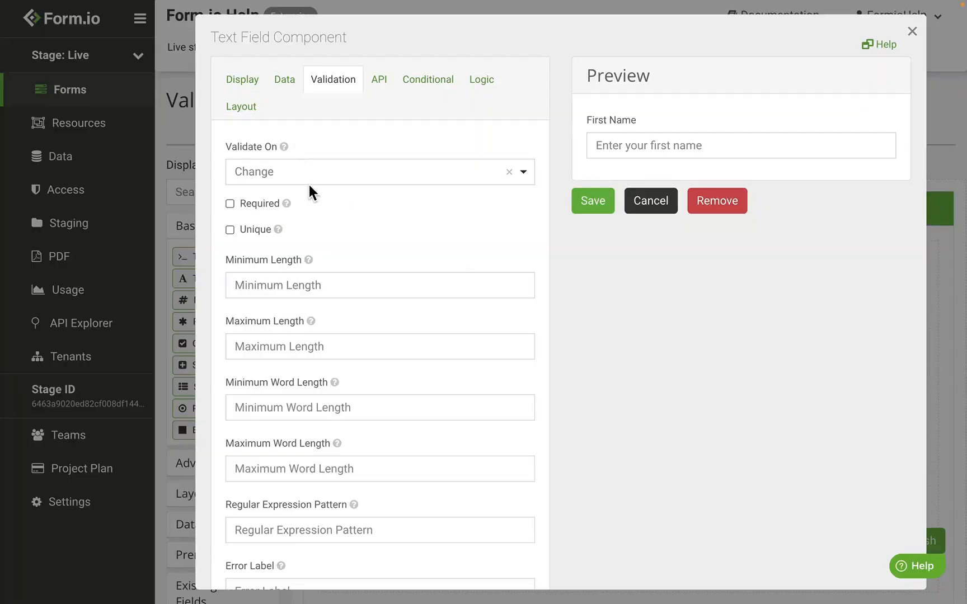
Make First Name required, test with an empty submission and a typed name, then make Email unique.
{"action": "left_click", "coordinate": [267, 204]}
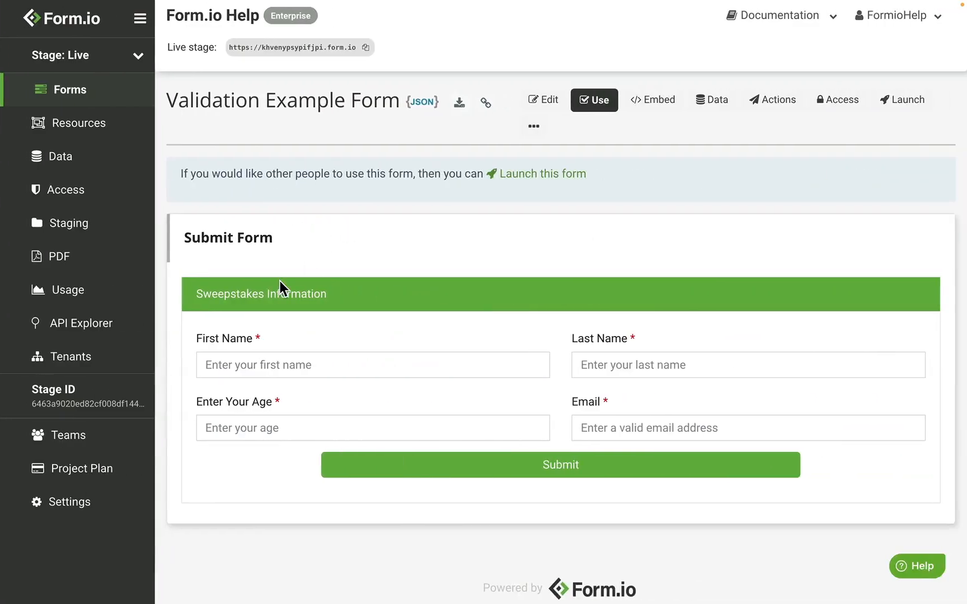
{"action": "left_click", "coordinate": [527, 464]}
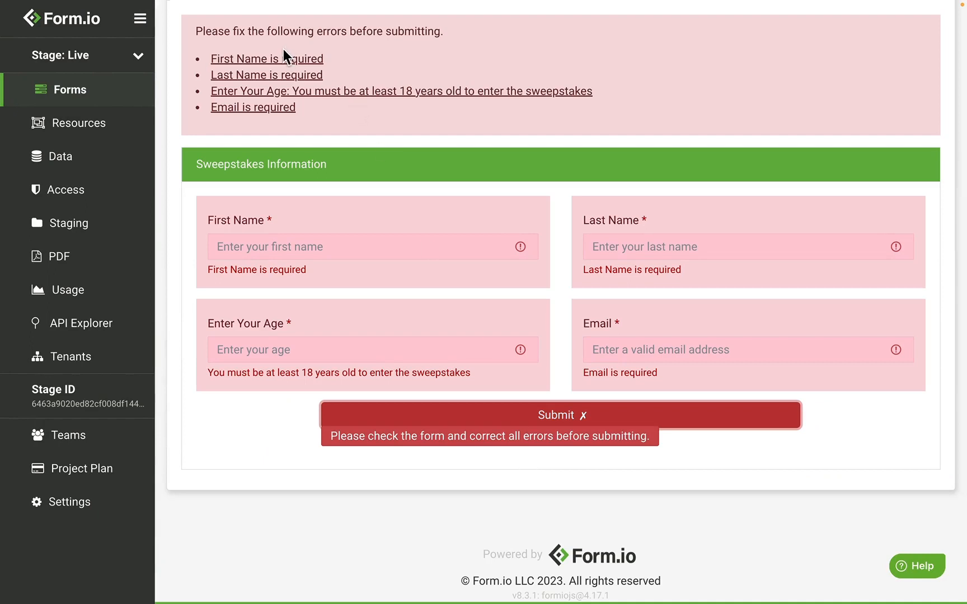
{"action": "left_click", "coordinate": [282, 246]}
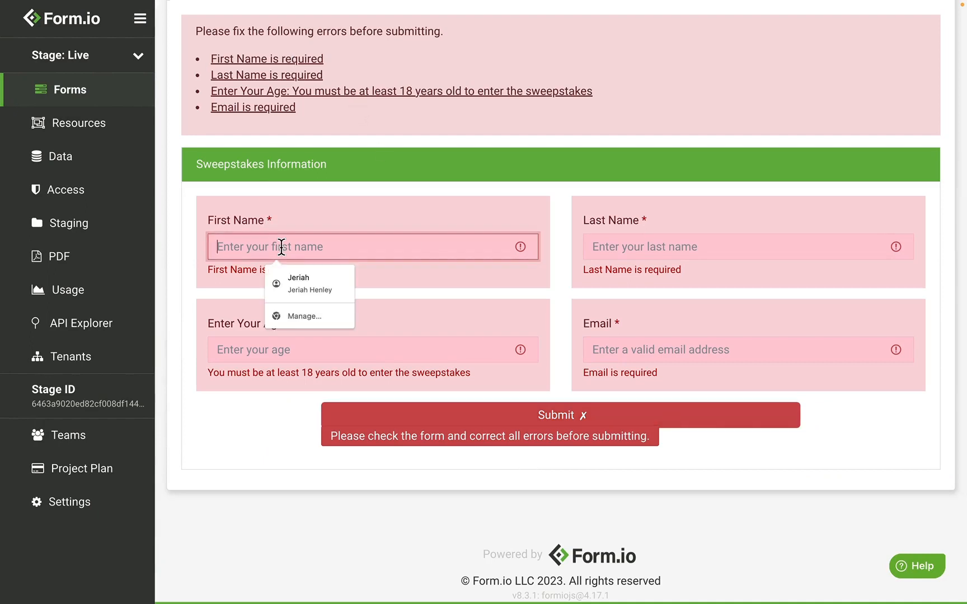
{"action": "type", "text": "Joe"}
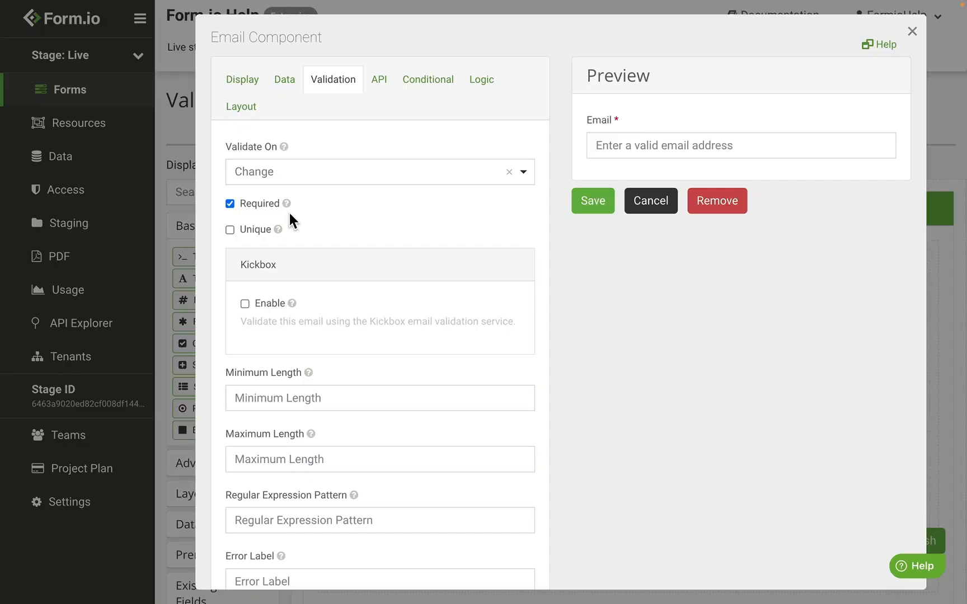
{"action": "left_click", "coordinate": [259, 229]}
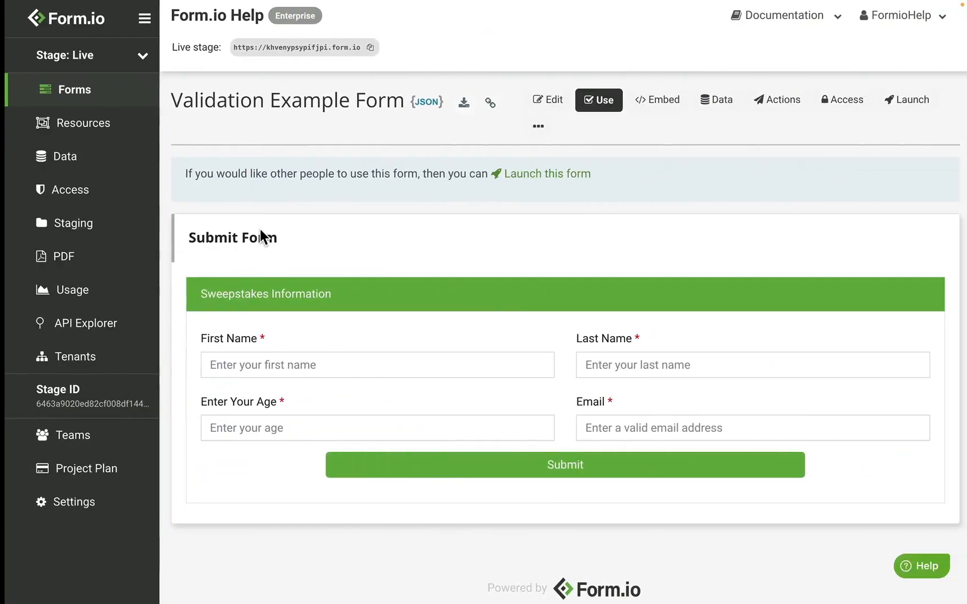
Check the submissions list, then resubmit the form with both names, age 20 and the same email.
{"action": "left_click", "coordinate": [716, 101]}
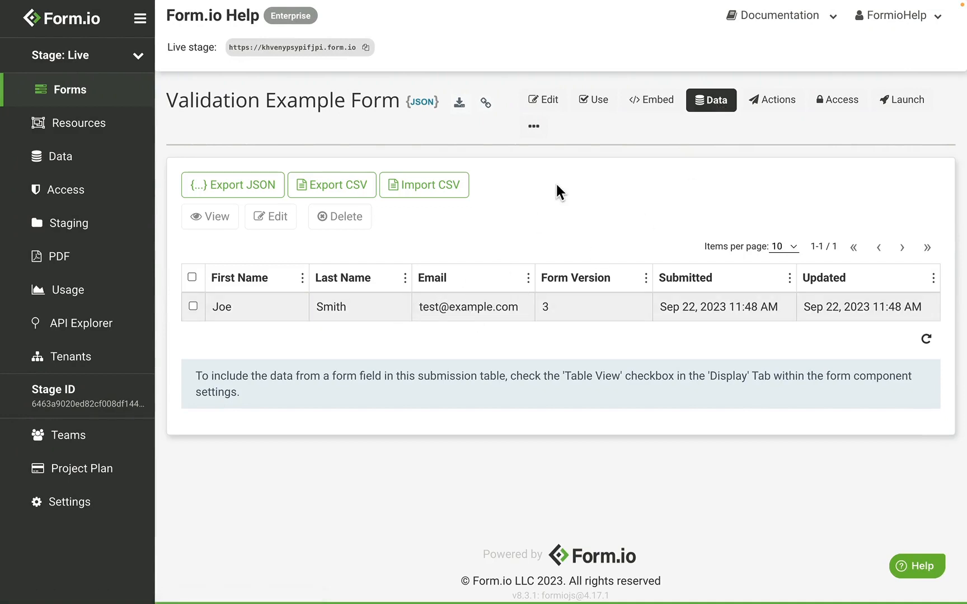
{"action": "left_click", "coordinate": [592, 103]}
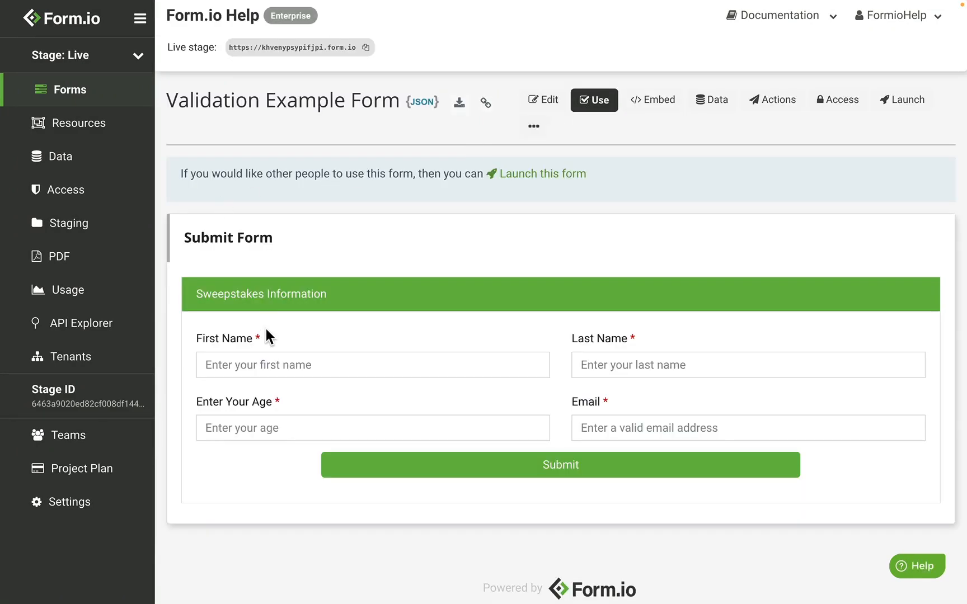
{"action": "left_click", "coordinate": [267, 365]}
{"action": "type", "text": "Joe"}
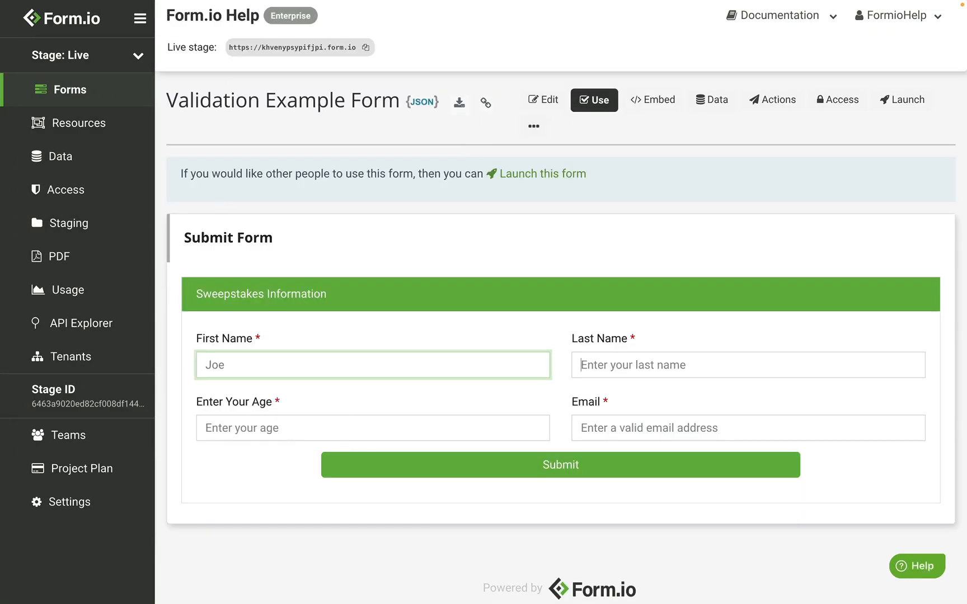
{"action": "key", "text": "Tab"}
{"action": "type", "text": "Smith"}
{"action": "key", "text": "Tab"}
{"action": "type", "text": "2"}
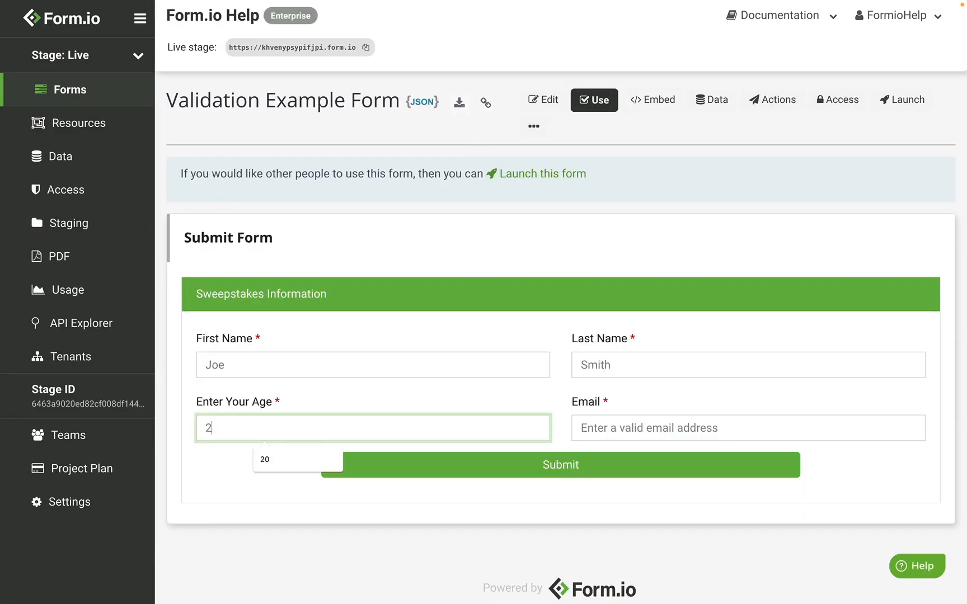
{"action": "type", "text": "0"}
{"action": "left_click", "coordinate": [602, 428]}
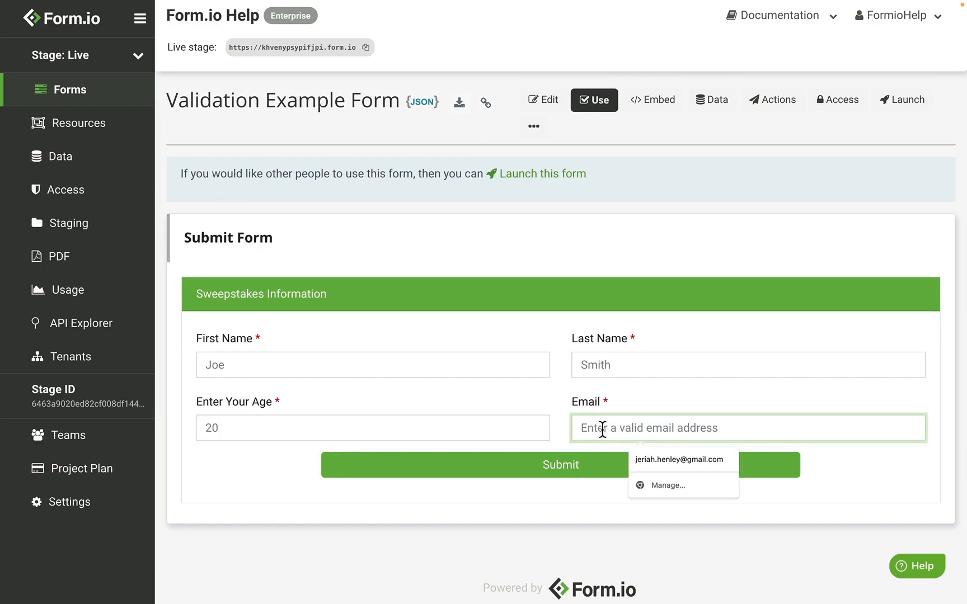
{"action": "type", "text": "test@example"}
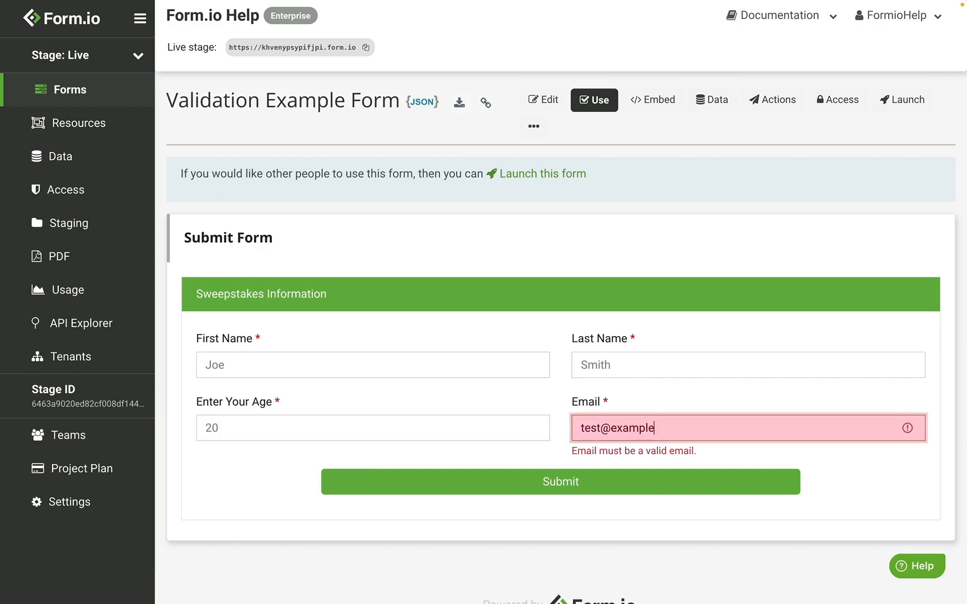
{"action": "type", "text": ".com"}
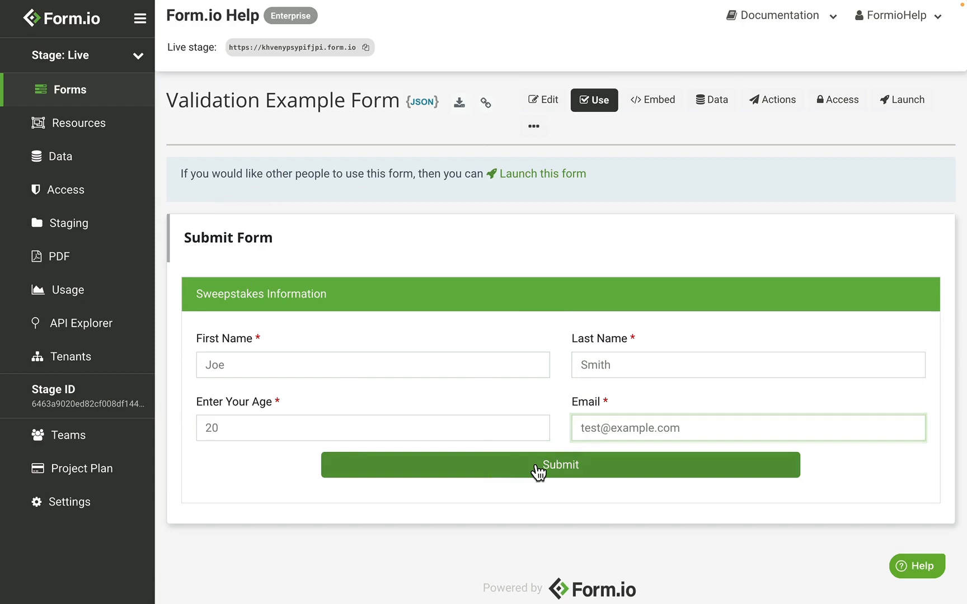
{"action": "left_click", "coordinate": [535, 466]}
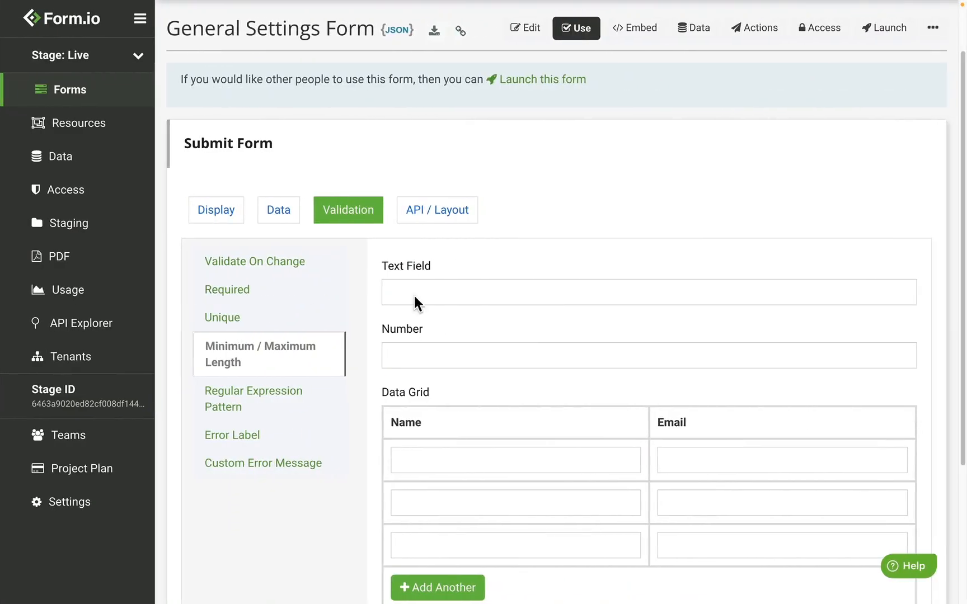
{"action": "left_click", "coordinate": [434, 293]}
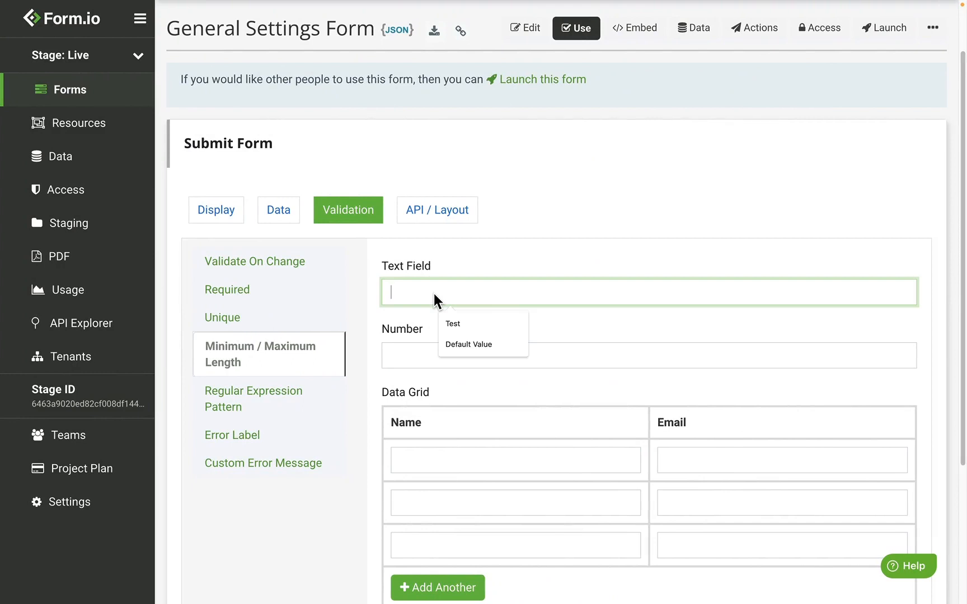
{"action": "type", "text": "ab"}
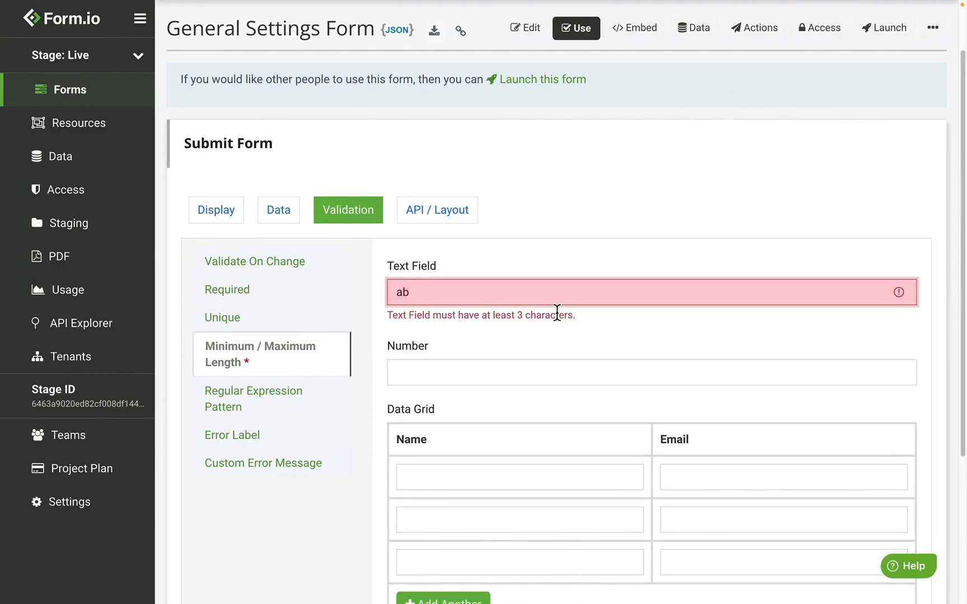
{"action": "key", "text": "BackSpace"}
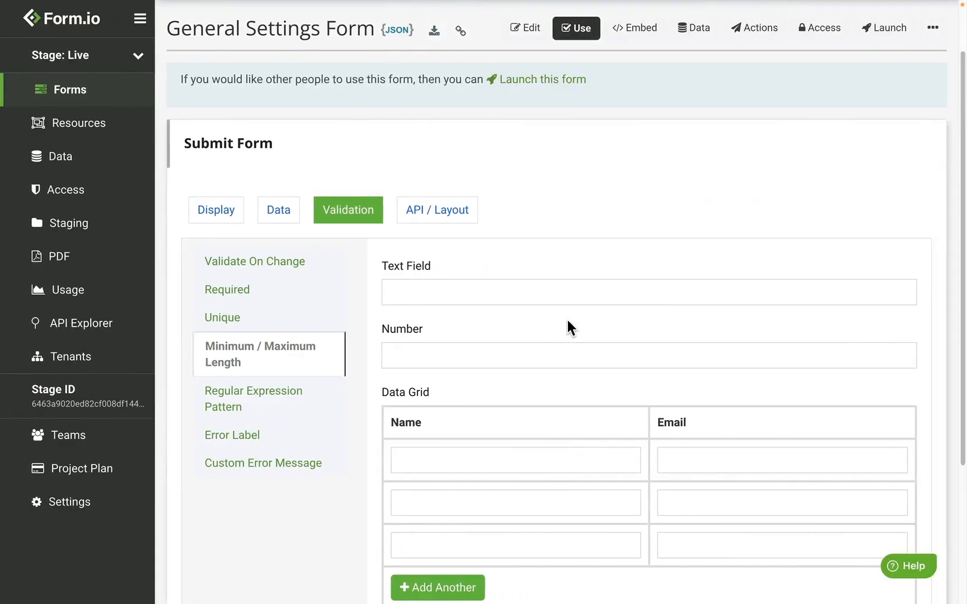
{"action": "left_click", "coordinate": [494, 355]}
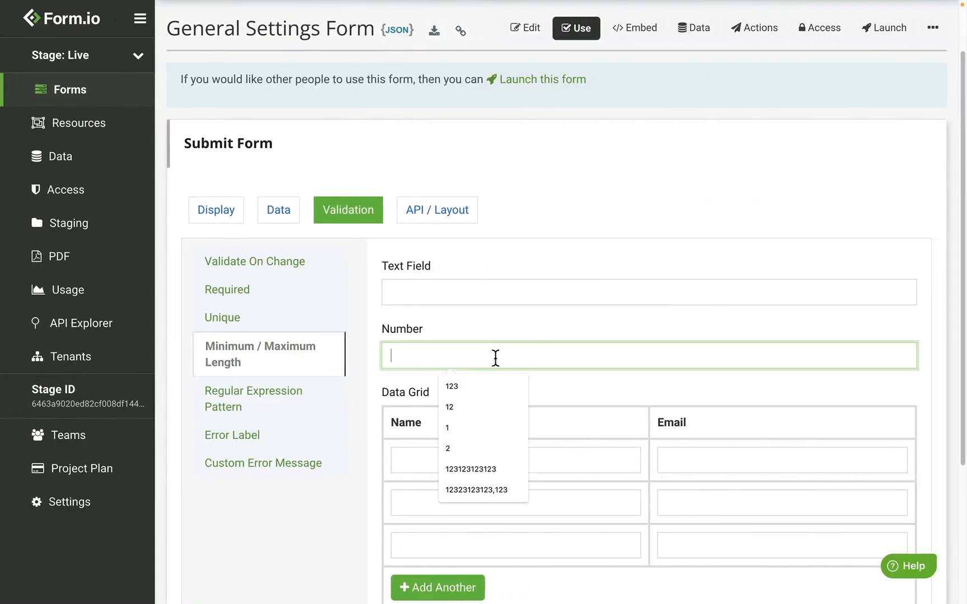
{"action": "type", "text": "2"}
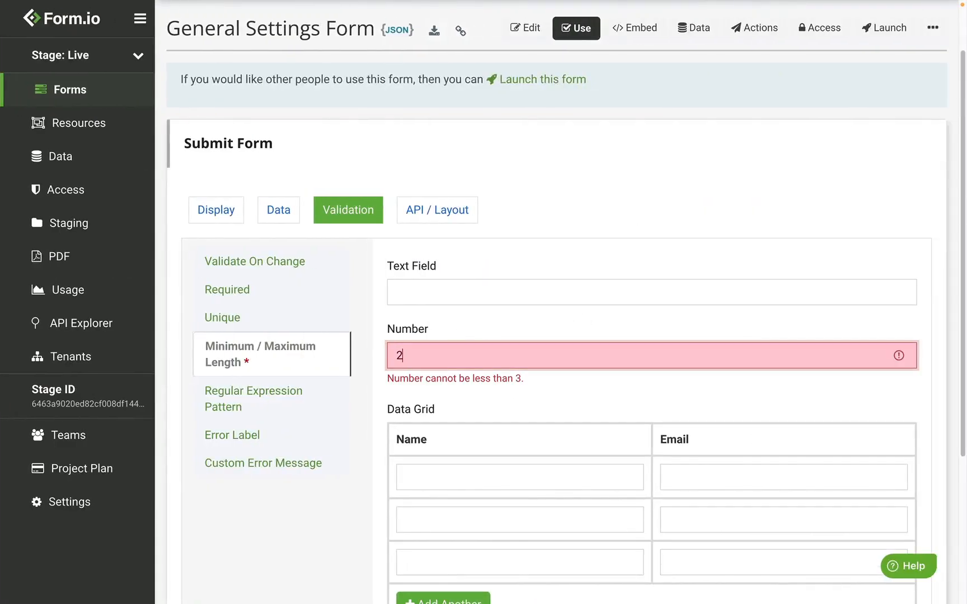
{"action": "key", "text": "BackSpace"}
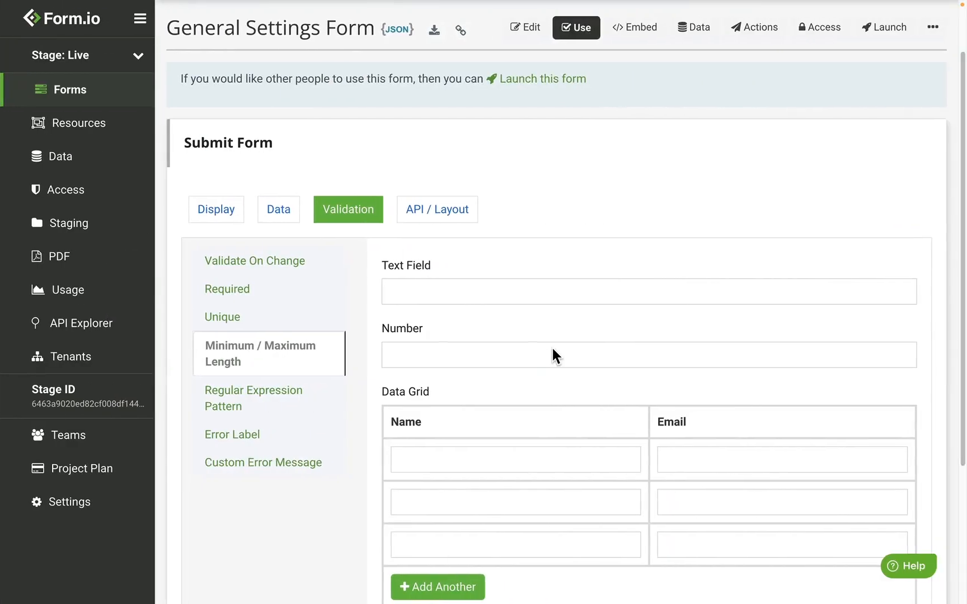
Add two more Name/Email rows to the Data Grid.
{"action": "scroll", "coordinate": [554, 347], "scroll_direction": "down", "scroll_amount": 2}
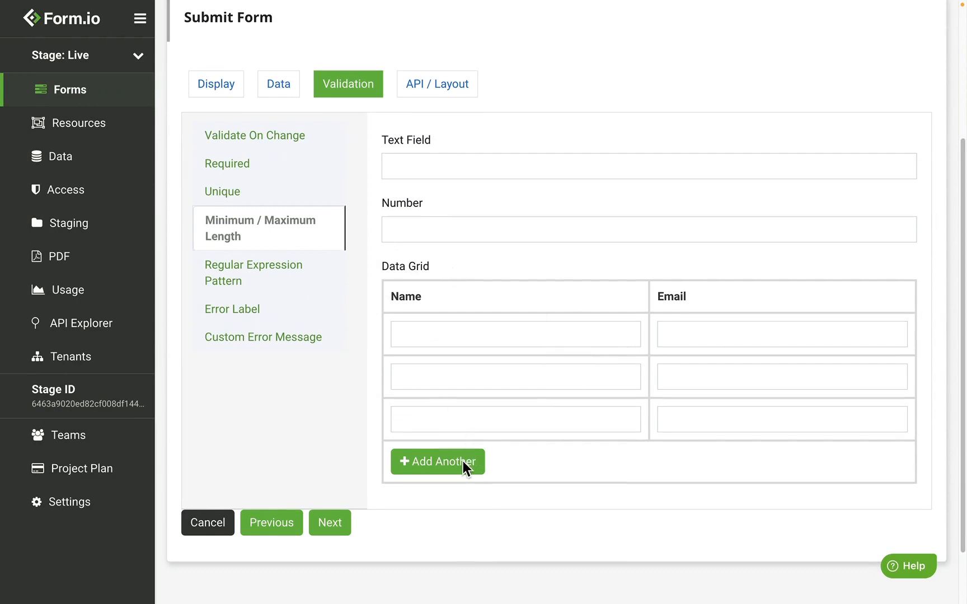
{"action": "left_click", "coordinate": [480, 469]}
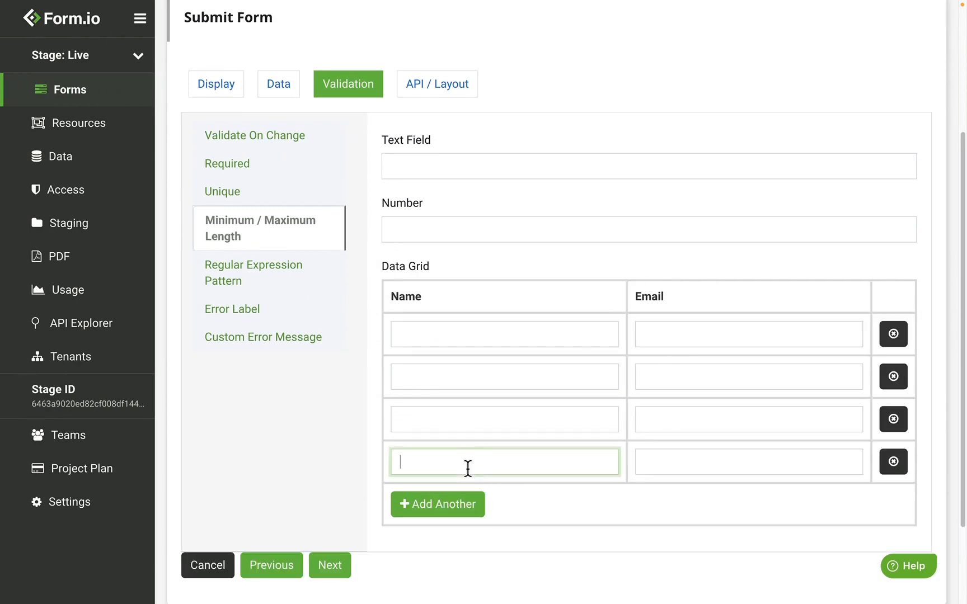
{"action": "left_click", "coordinate": [453, 504]}
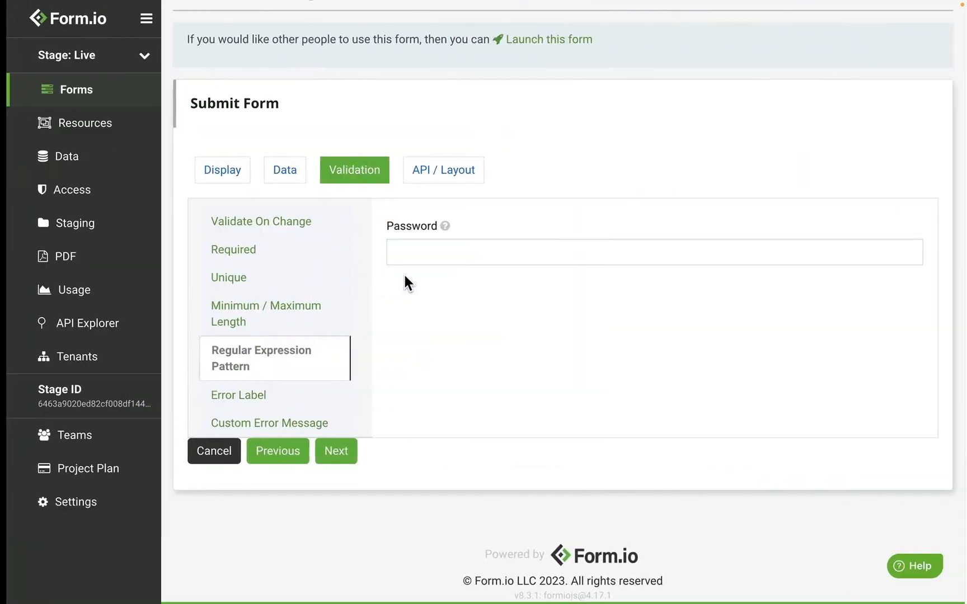
Enter a password that satisfies the pattern rule and bring up the field's help tooltip.
{"action": "left_click", "coordinate": [440, 250]}
{"action": "type", "text": "testing"}
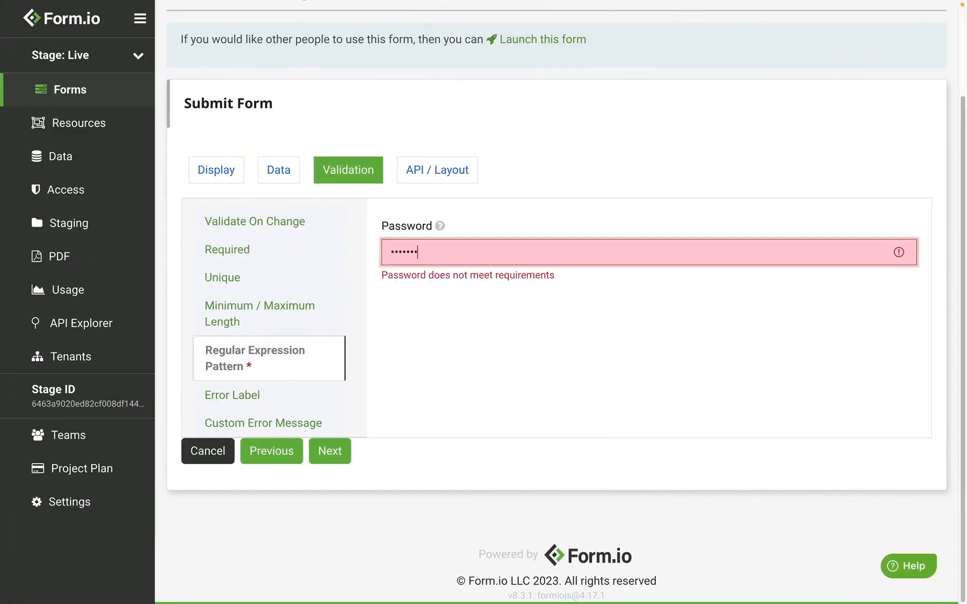
{"action": "type", "text": "•••••••••••••••••"}
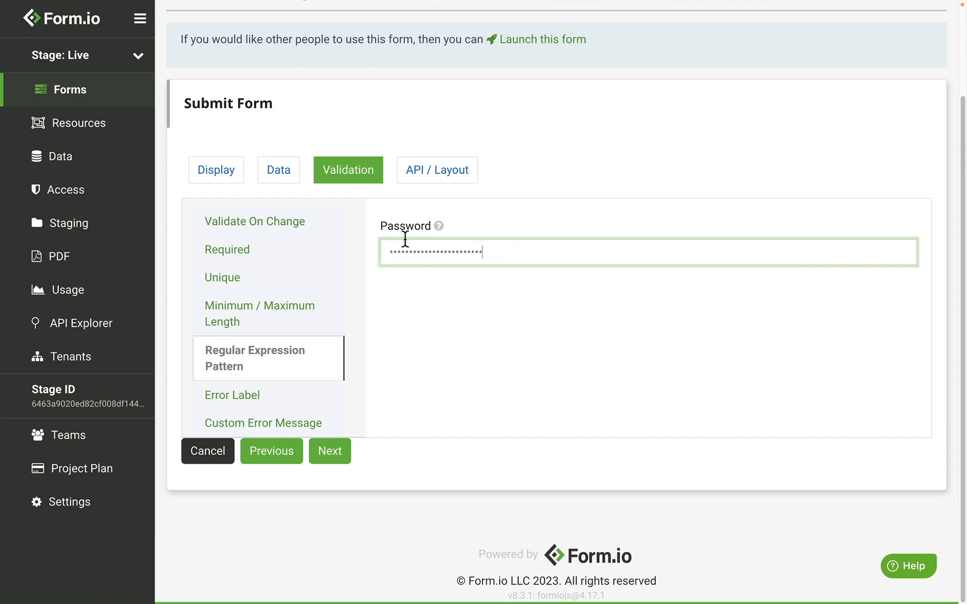
{"action": "mouse_move", "coordinate": [437, 226]}
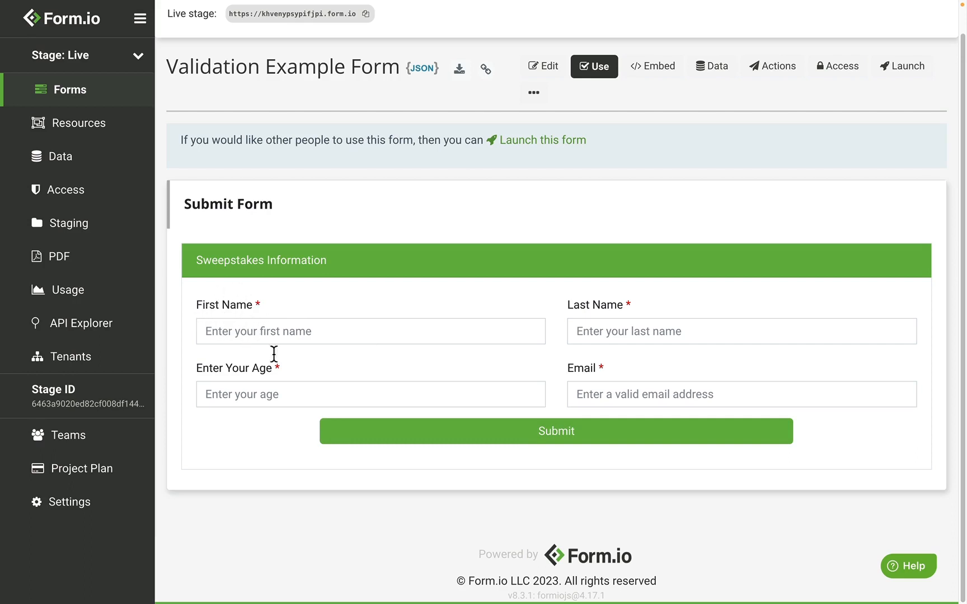
Submit the empty form to trigger validation errors, then review the field's long label.
{"action": "left_click", "coordinate": [418, 437]}
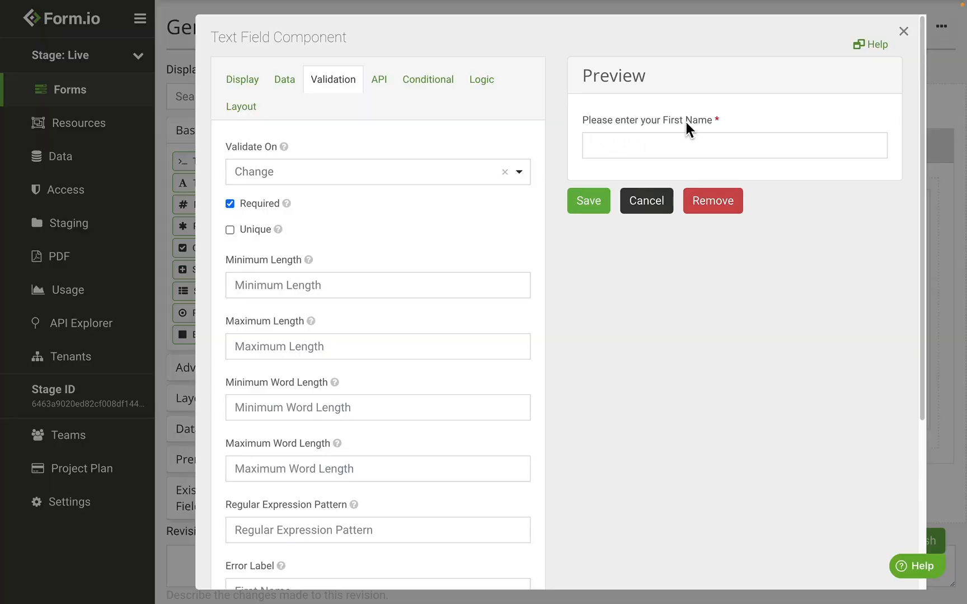
{"action": "left_click_drag", "start_coordinate": [578, 123], "coordinate": [702, 122]}
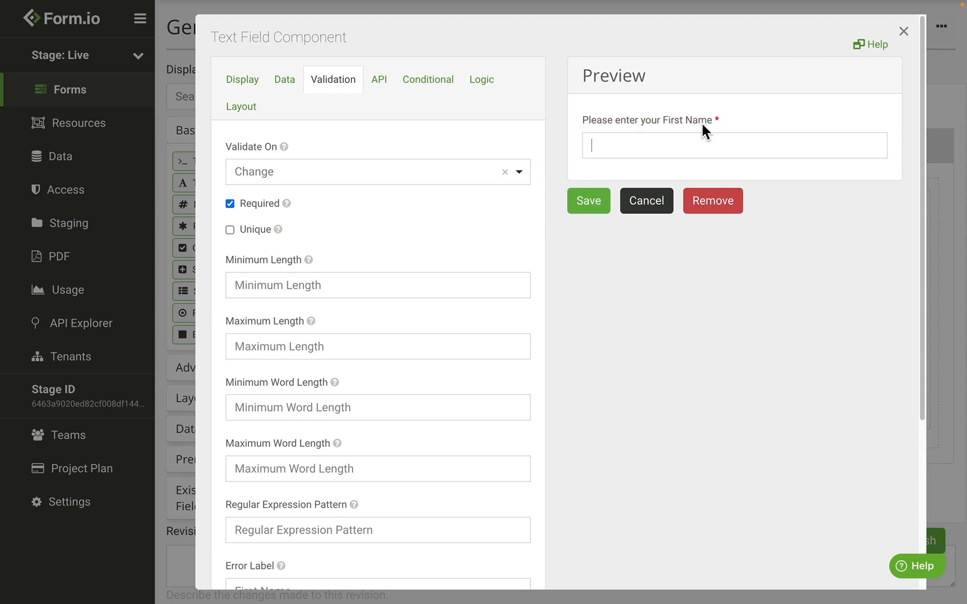
{"action": "left_click", "coordinate": [594, 169]}
{"action": "scroll", "coordinate": [439, 197], "scroll_direction": "down", "scroll_amount": 5}
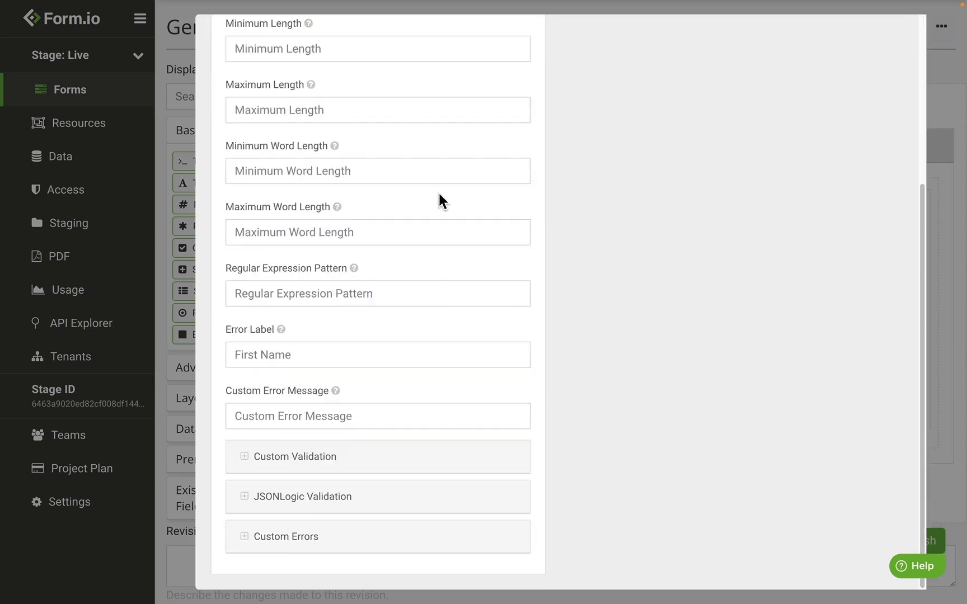
Check the 'First Name' error label, then advance the wizard to show the short-labelled required error.
{"action": "left_click_drag", "start_coordinate": [307, 360], "coordinate": [215, 367]}
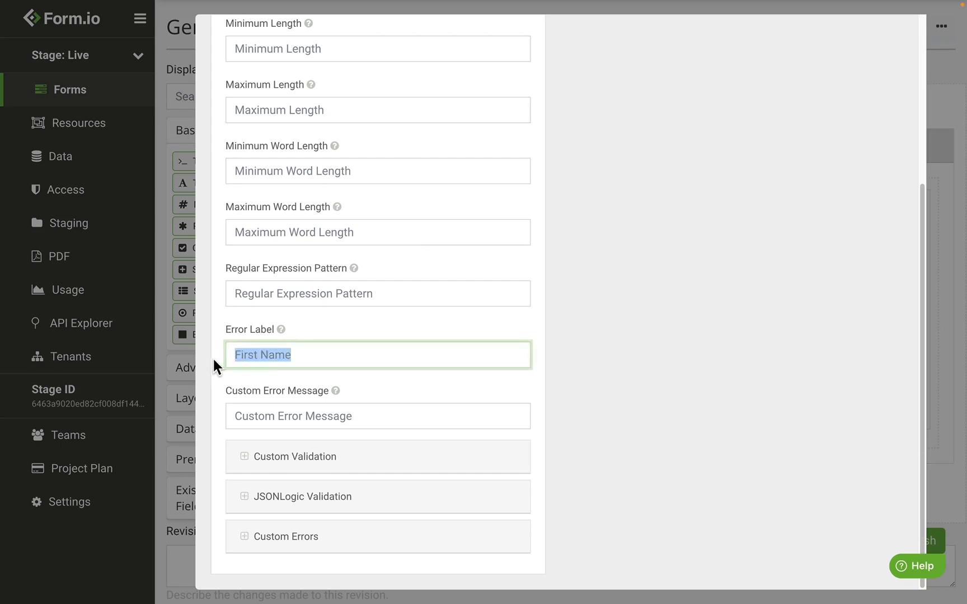
{"action": "left_click", "coordinate": [244, 354]}
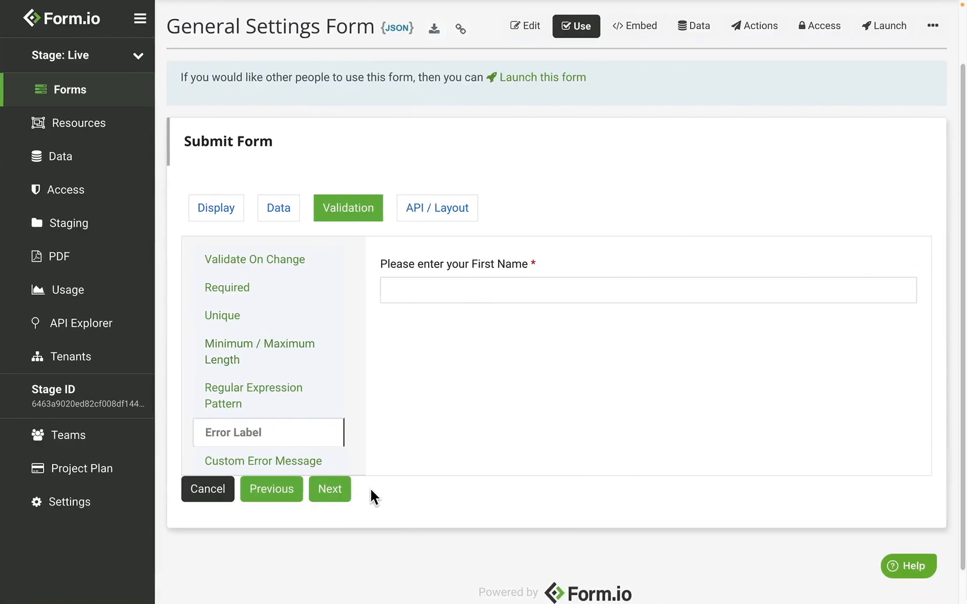
{"action": "left_click", "coordinate": [330, 490]}
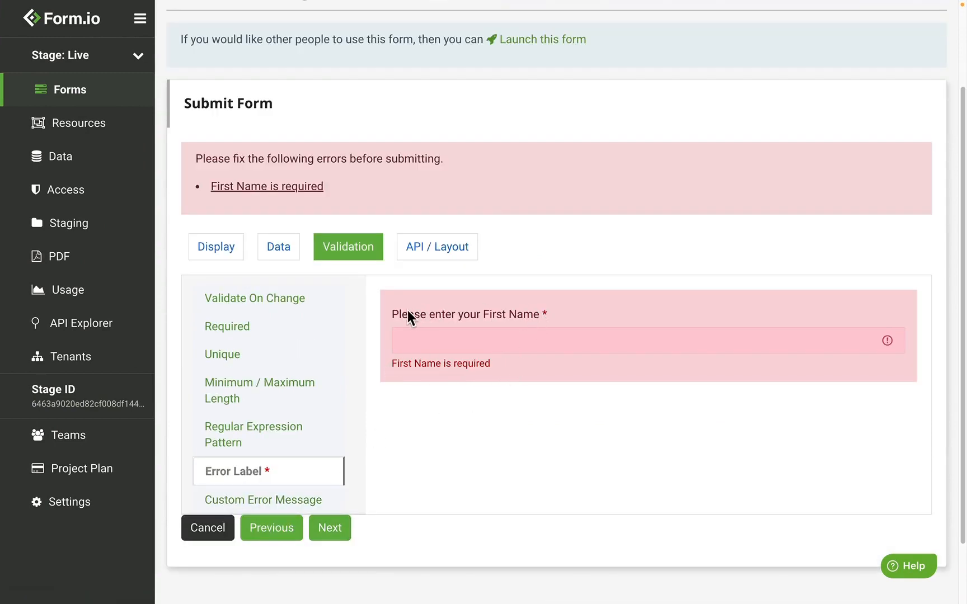
{"action": "left_click_drag", "start_coordinate": [392, 313], "coordinate": [550, 314]}
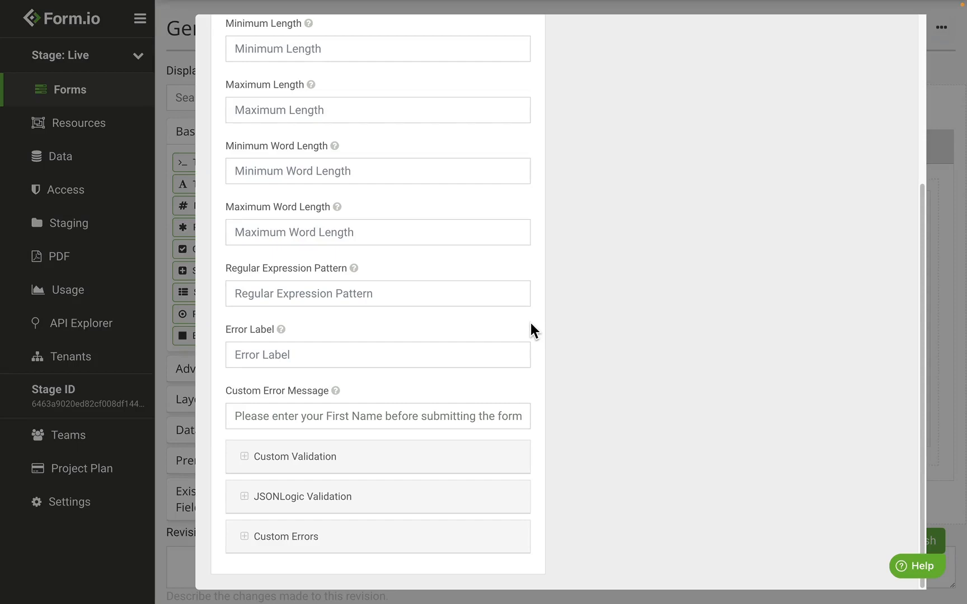
Review the custom message 'Please enter your First Name before submitting the form', then advance to display it.
{"action": "scroll", "coordinate": [548, 263], "scroll_direction": "up", "scroll_amount": 5}
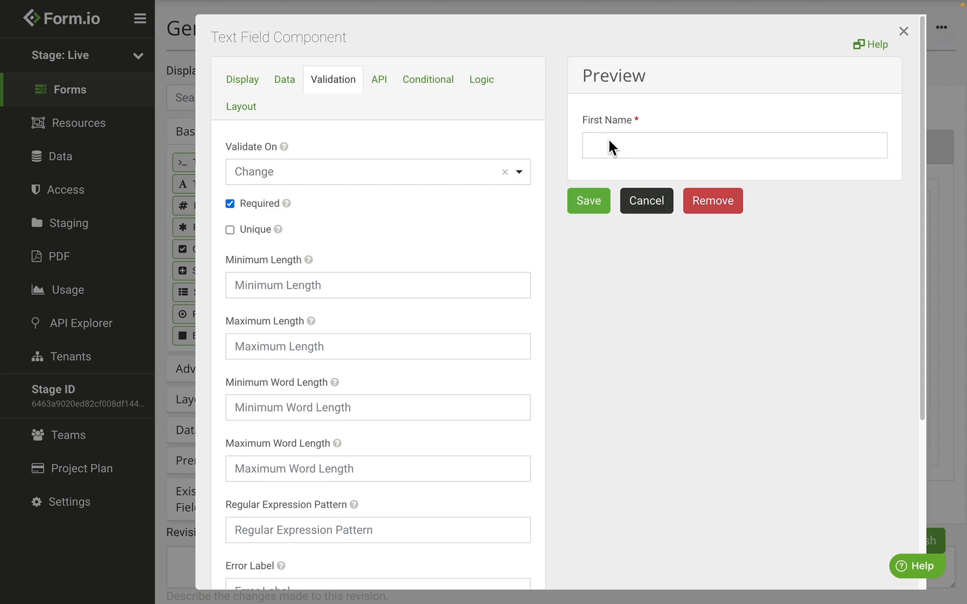
{"action": "scroll", "coordinate": [608, 147], "scroll_direction": "down", "scroll_amount": 4}
{"action": "left_click", "coordinate": [283, 456]}
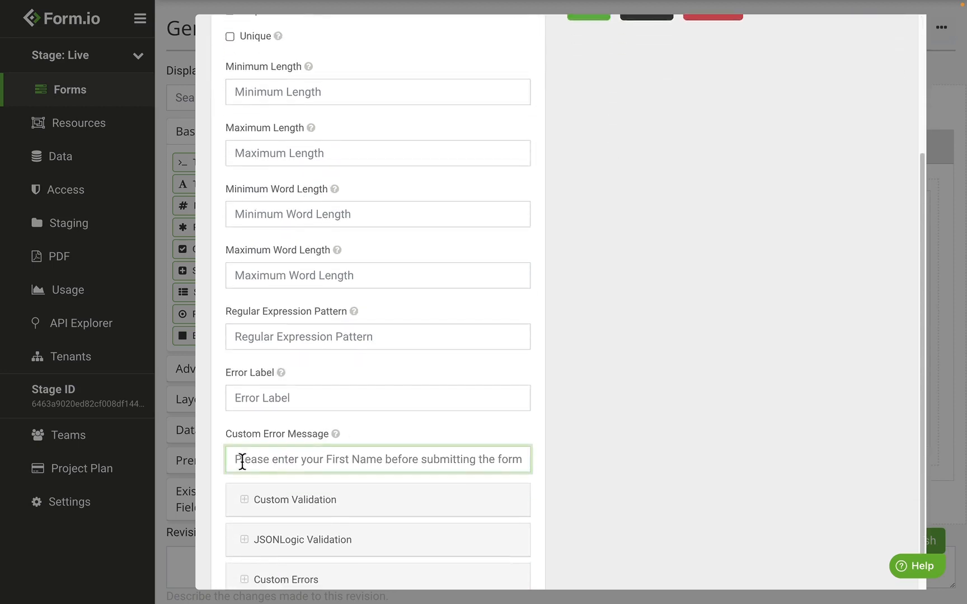
{"action": "left_click_drag", "start_coordinate": [231, 460], "coordinate": [654, 462]}
{"action": "left_click", "coordinate": [654, 462]}
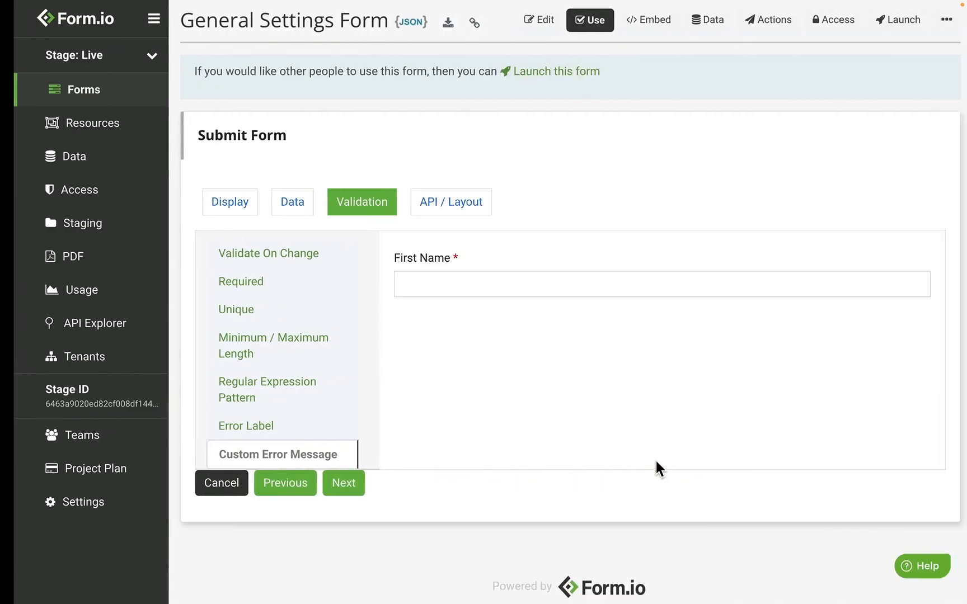
{"action": "left_click", "coordinate": [331, 485]}
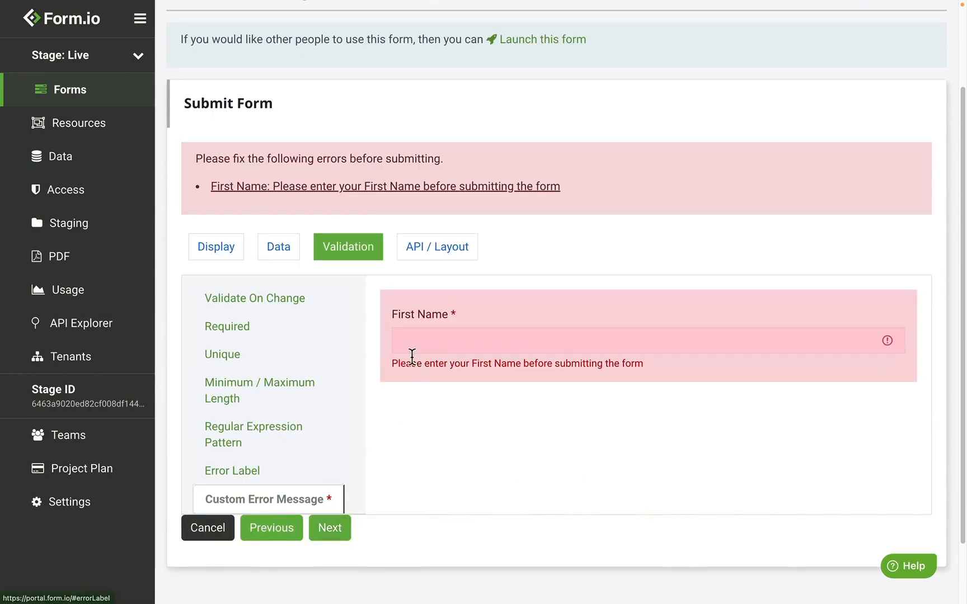